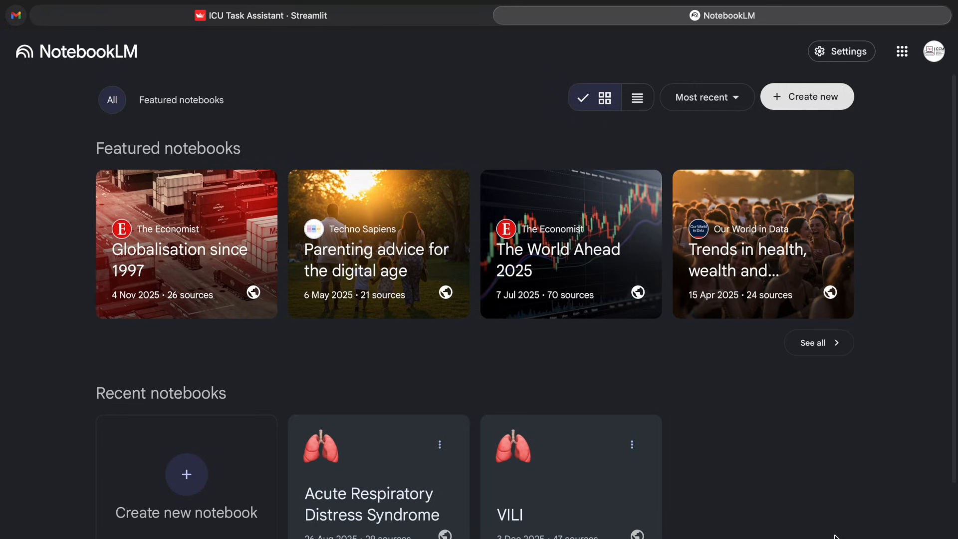
Create a new notebook and upload 134_2021_Article_6506.pdf as its source.
{"action": "scroll", "coordinate": [836, 536], "scroll_direction": "down", "scroll_amount": 2}
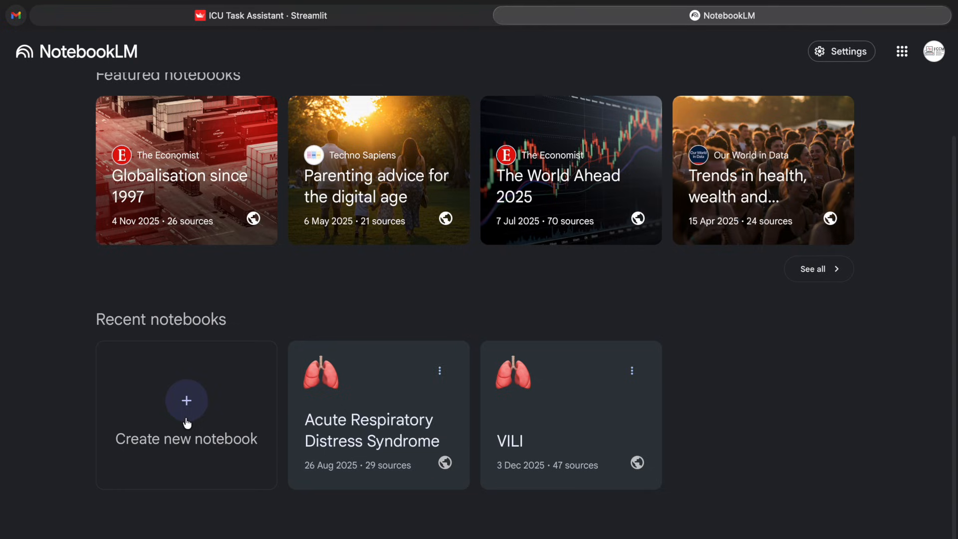
{"action": "left_click", "coordinate": [188, 398]}
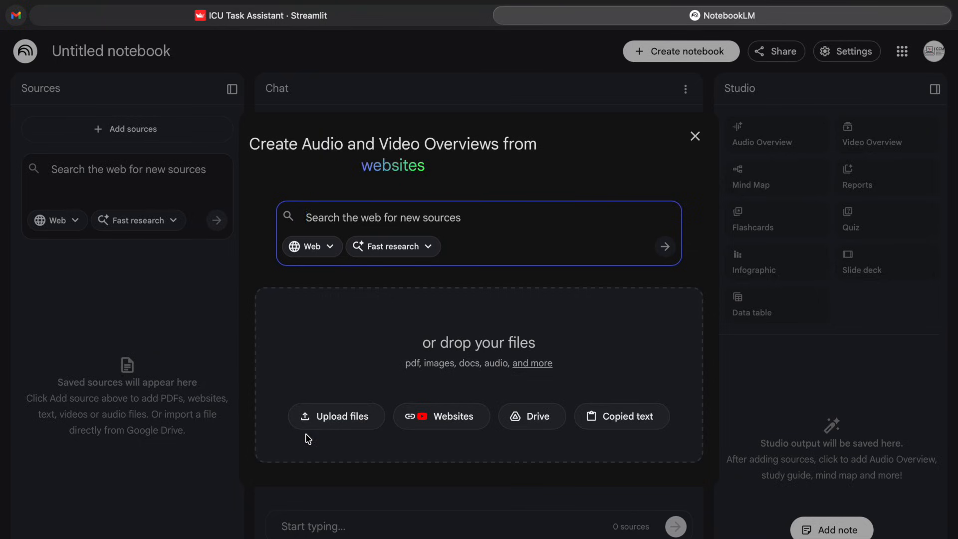
{"action": "left_click", "coordinate": [355, 417]}
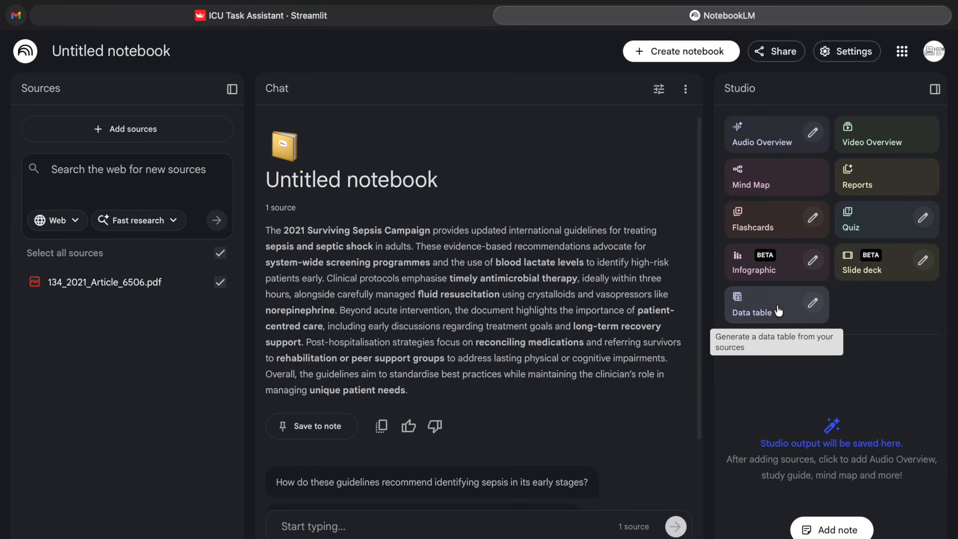
Configure the notebook chat with the Learning guide style and Shorter response length, and save the settings.
{"action": "left_click", "coordinate": [660, 91]}
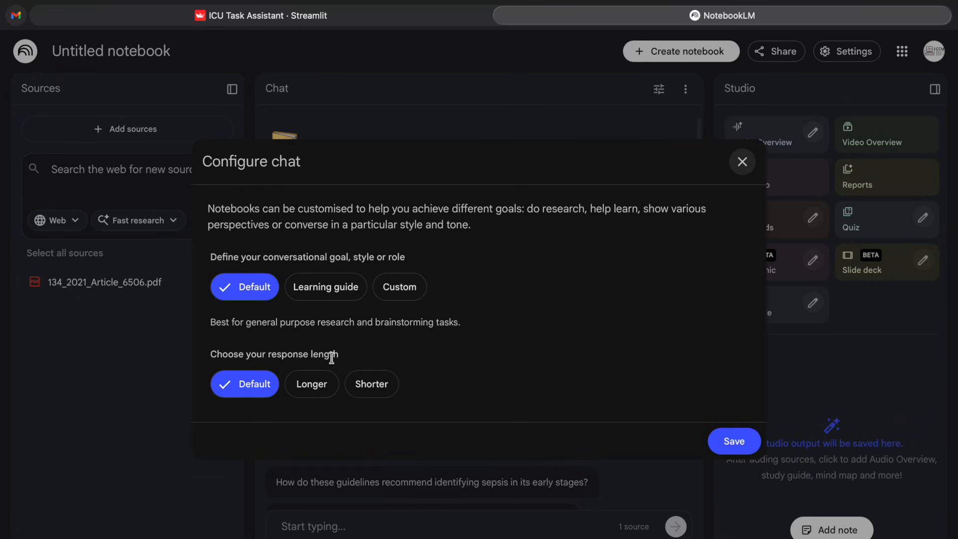
{"action": "left_click", "coordinate": [379, 387]}
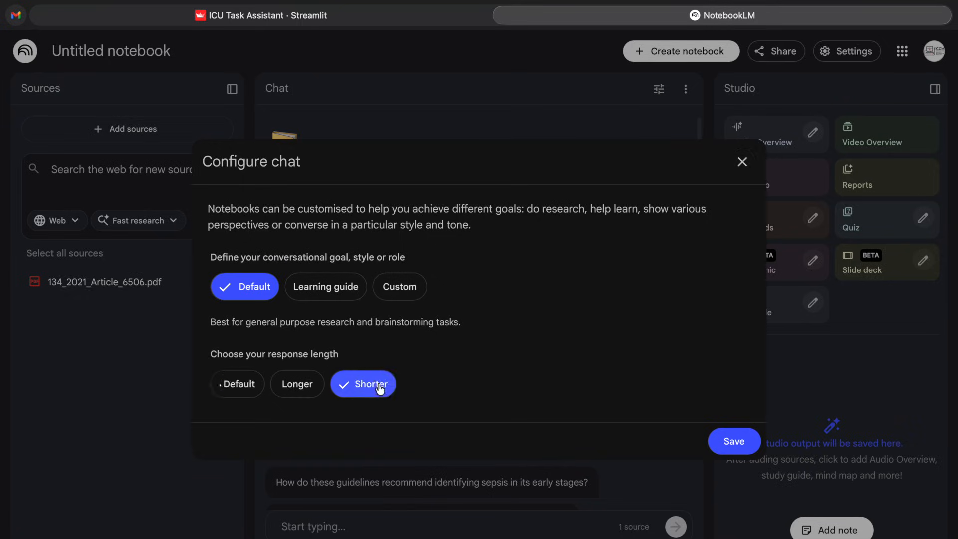
{"action": "left_click", "coordinate": [327, 289]}
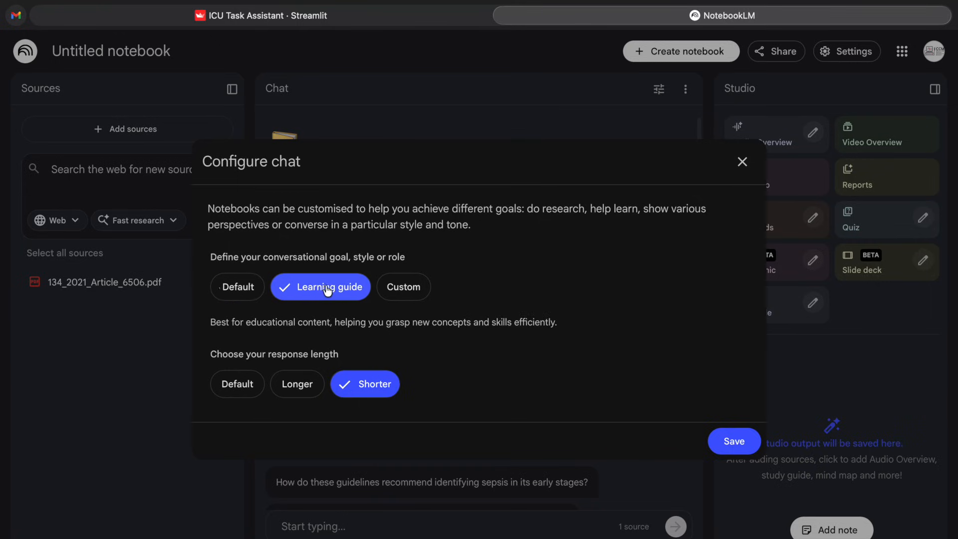
{"action": "left_click", "coordinate": [733, 441]}
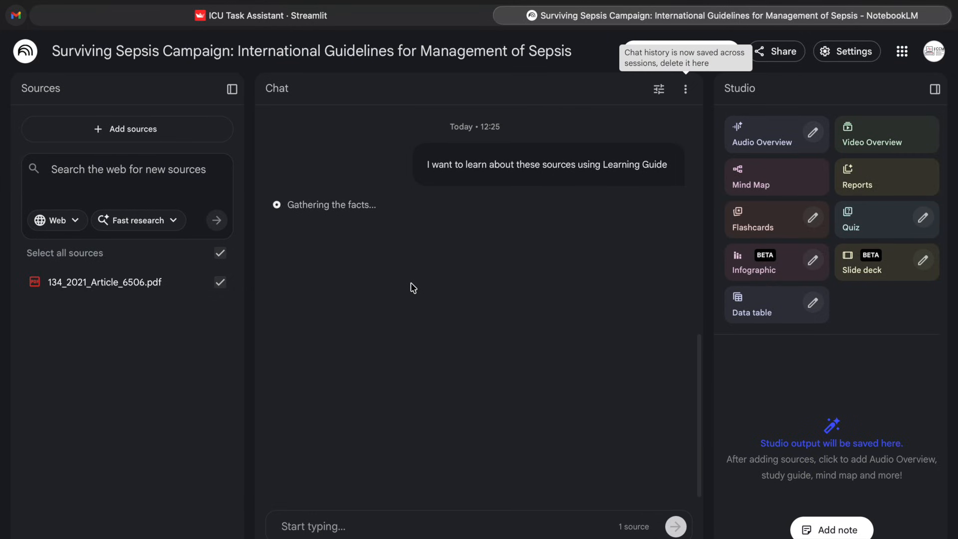
Request a cited, short-bullet one-page resident summary covering definition, diagnostic criteria, first 60 minutes, common traps and escalation triggers, with uncovered sections marked 'not specified in this guideline'.
{"action": "type", "text": "Create a one-page resident summary with sections: definition, diagnostic criteria, first 60 minutes, common traps, and escalation triggers. Every claim must cite source lines. Use short bullet points. Avoid long paragraphs. If a section is not covered in the guideline, write ‘not specified in this guideline’ with a citation confirming it."}
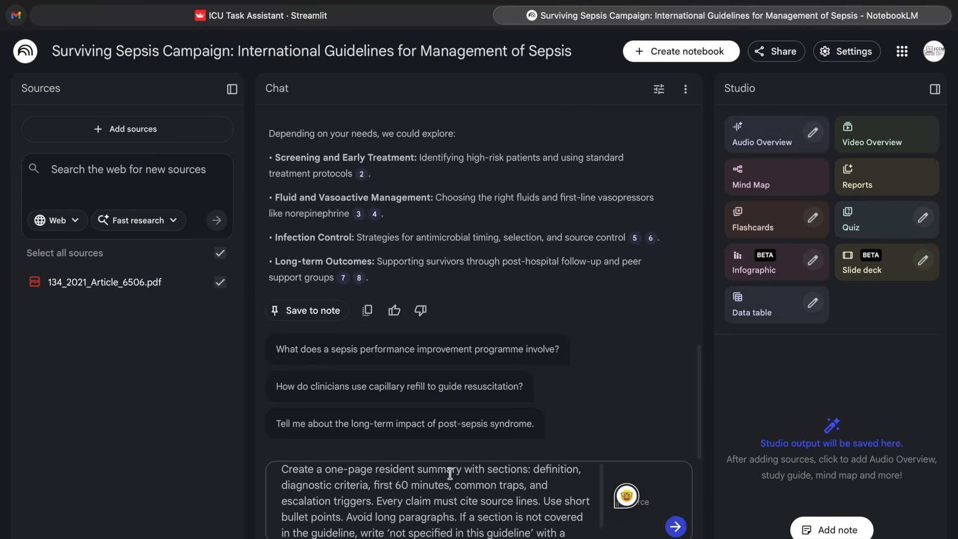
{"action": "scroll", "coordinate": [500, 515], "scroll_direction": "down", "scroll_amount": 1}
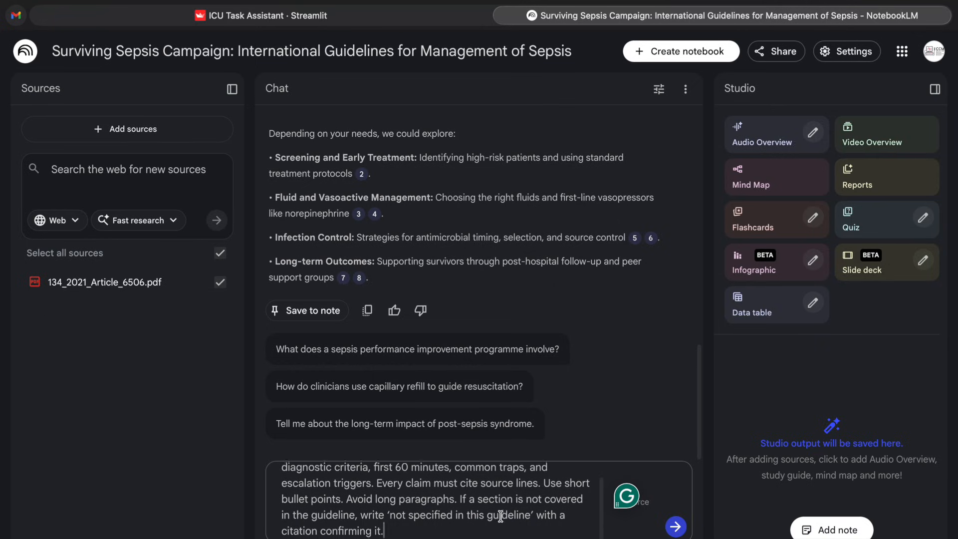
{"action": "scroll", "coordinate": [494, 499], "scroll_direction": "up", "scroll_amount": 1}
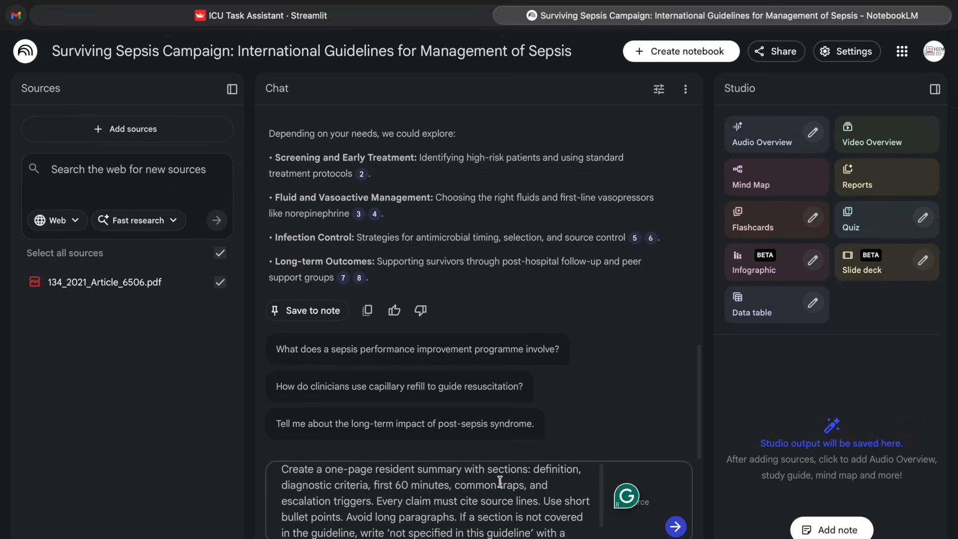
{"action": "scroll", "coordinate": [500, 481], "scroll_direction": "down", "scroll_amount": 1}
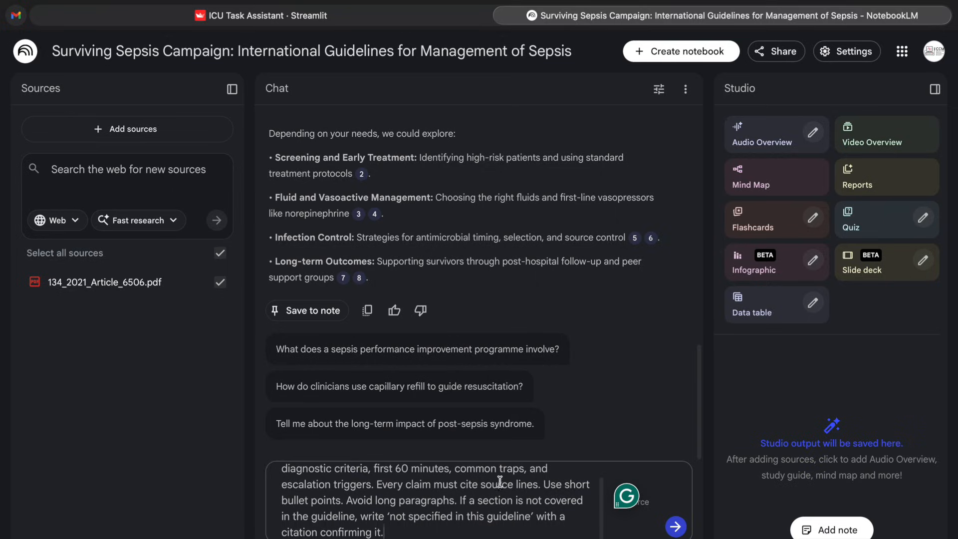
{"action": "left_click", "coordinate": [678, 530]}
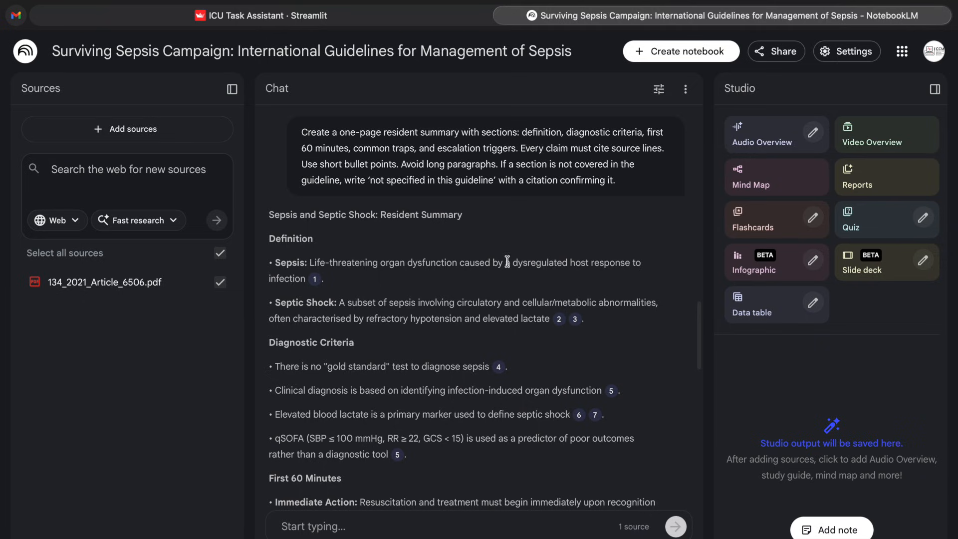
Check citation 1 of the sepsis definition against its highlighted passage in the source, and close the source view.
{"action": "mouse_move", "coordinate": [315, 281]}
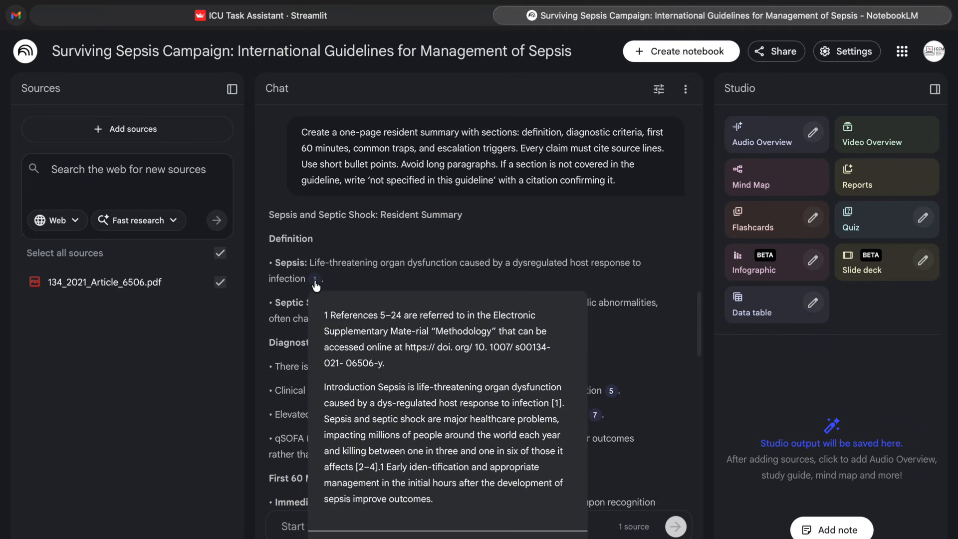
{"action": "left_click", "coordinate": [316, 281]}
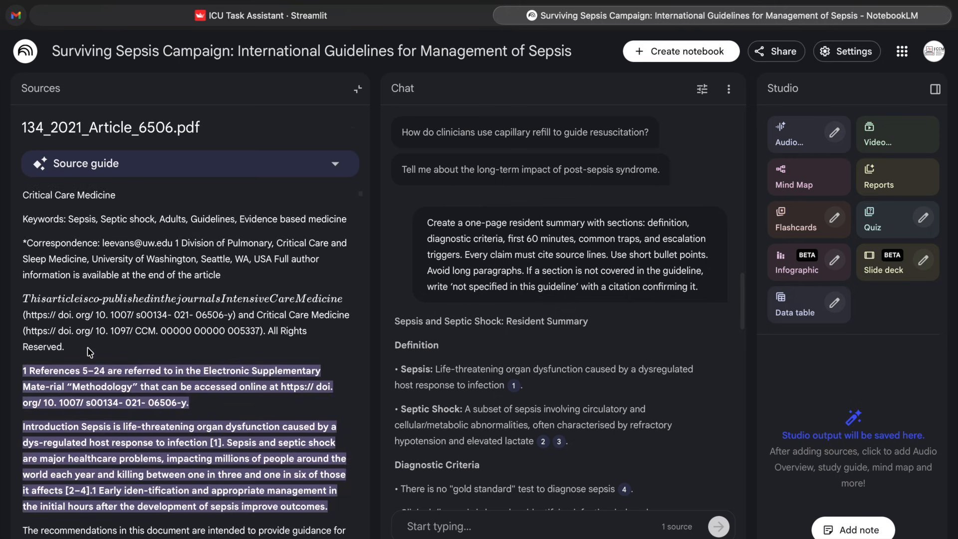
{"action": "scroll", "coordinate": [166, 386], "scroll_direction": "down", "scroll_amount": 2}
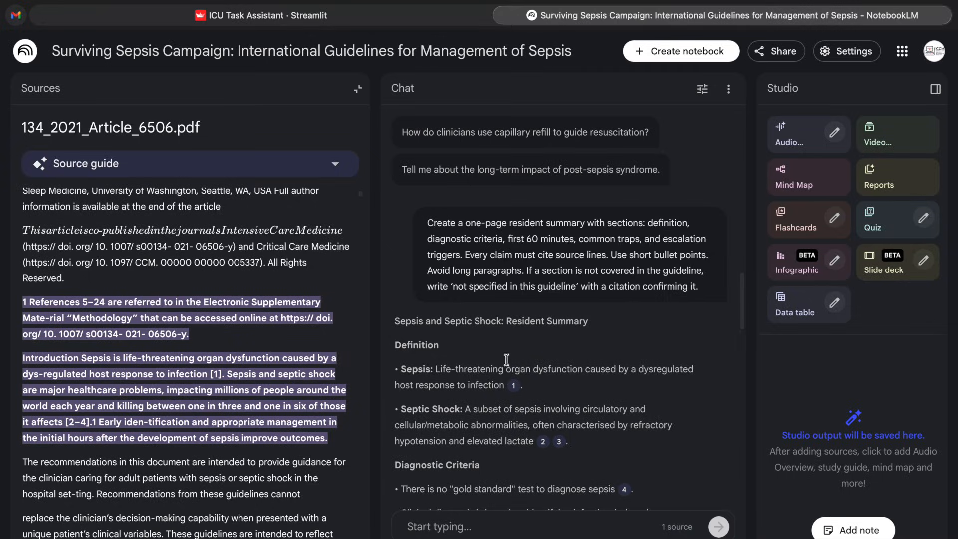
{"action": "left_click", "coordinate": [358, 89]}
Review the resident summary and the first-60-minutes sepsis checklist in the chat, highlighting the checklist's title.
{"action": "scroll", "coordinate": [556, 286], "scroll_direction": "down", "scroll_amount": 2}
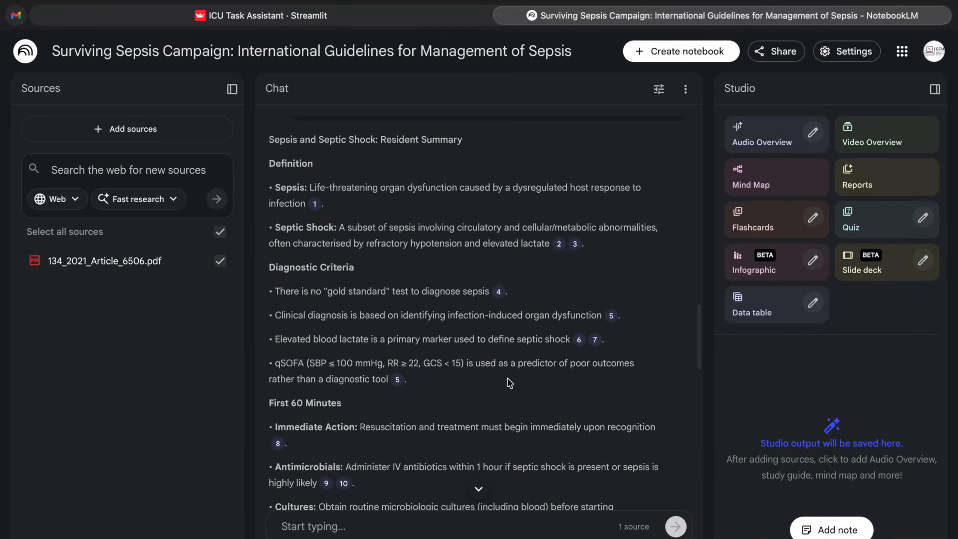
{"action": "scroll", "coordinate": [411, 393], "scroll_direction": "down", "scroll_amount": 2}
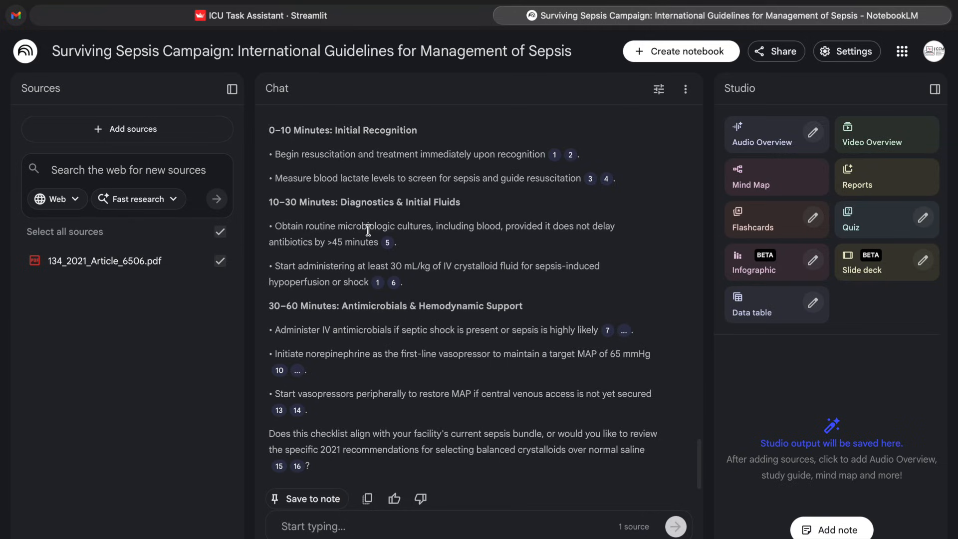
{"action": "scroll", "coordinate": [367, 230], "scroll_direction": "up", "scroll_amount": 2}
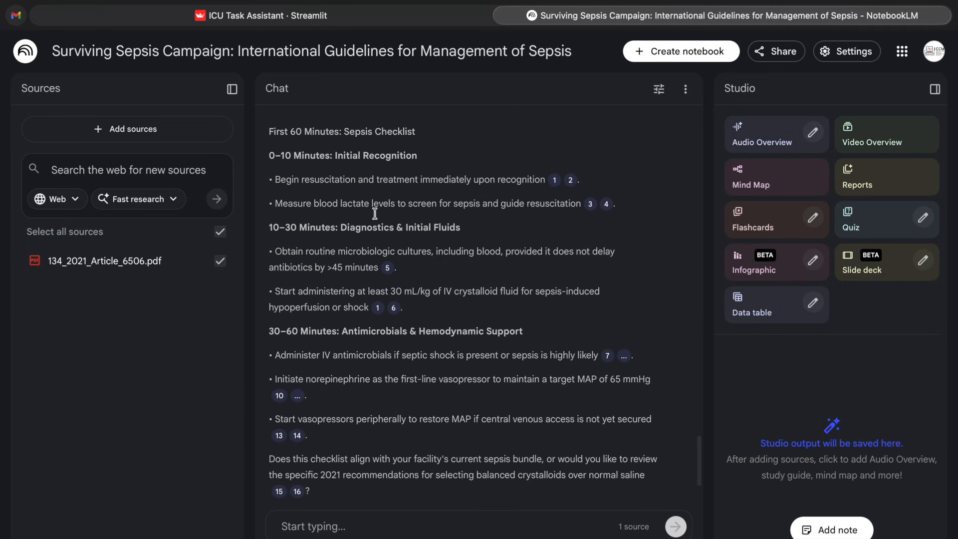
{"action": "left_click_drag", "start_coordinate": [269, 131], "coordinate": [427, 131]}
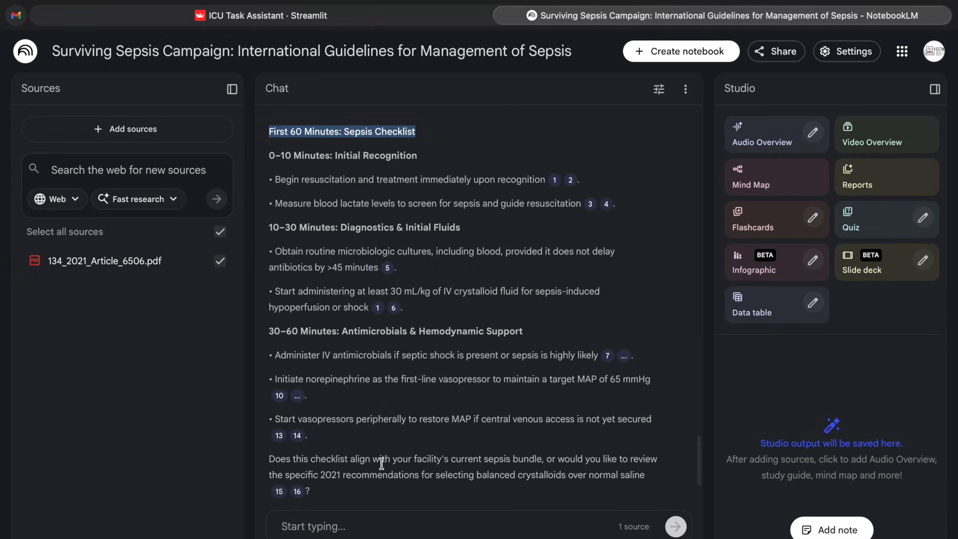
Ask the chat to list 8 common traps and 8 escalation triggers mentioned or directly implied by the guideline's recommendations, citing every bullet.
{"action": "left_click", "coordinate": [379, 526]}
{"action": "type", "text": "List 8 common traps and 8 escalation triggers explicitly mentioned or directly implied by the guideline’s recommendations. Cite every bullet."}
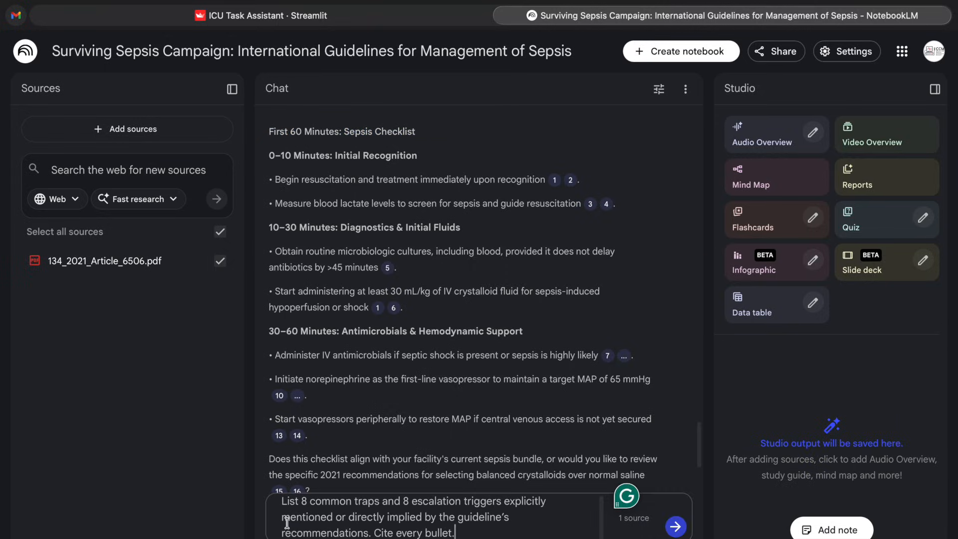
{"action": "key", "text": "Return"}
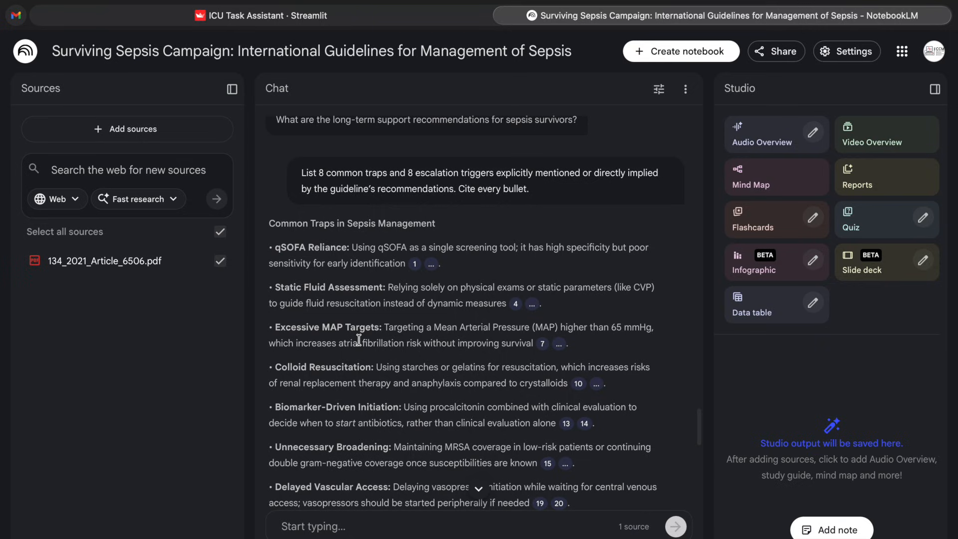
Read through the common traps and escalation triggers and open source citation 31 for the Hyperglycaemia trigger.
{"action": "scroll", "coordinate": [358, 340], "scroll_direction": "down", "scroll_amount": 1}
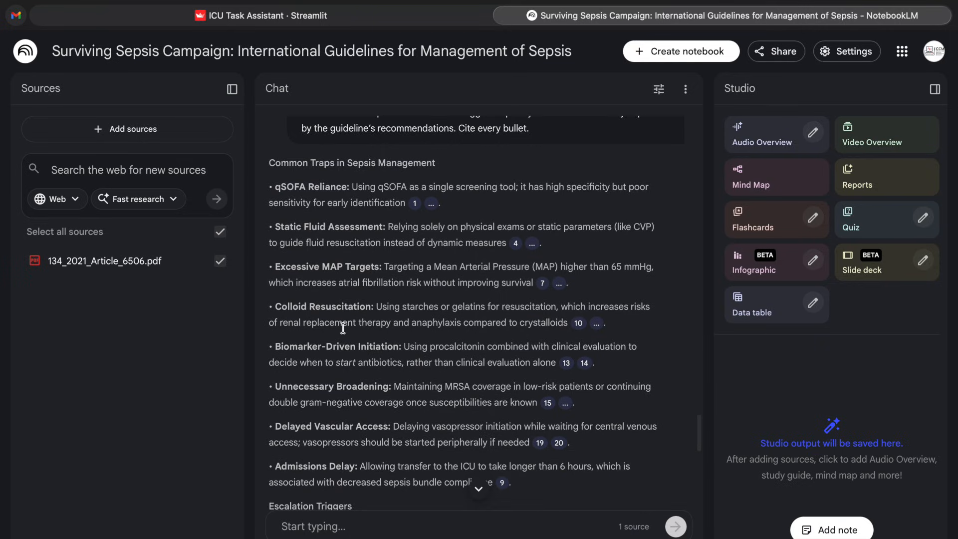
{"action": "scroll", "coordinate": [346, 337], "scroll_direction": "down", "scroll_amount": 1}
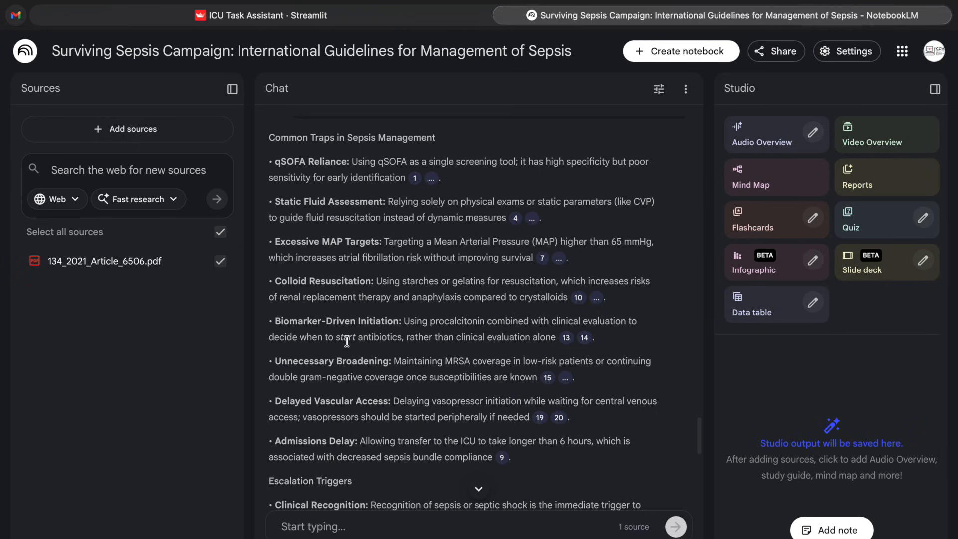
{"action": "scroll", "coordinate": [346, 340], "scroll_direction": "down", "scroll_amount": 3}
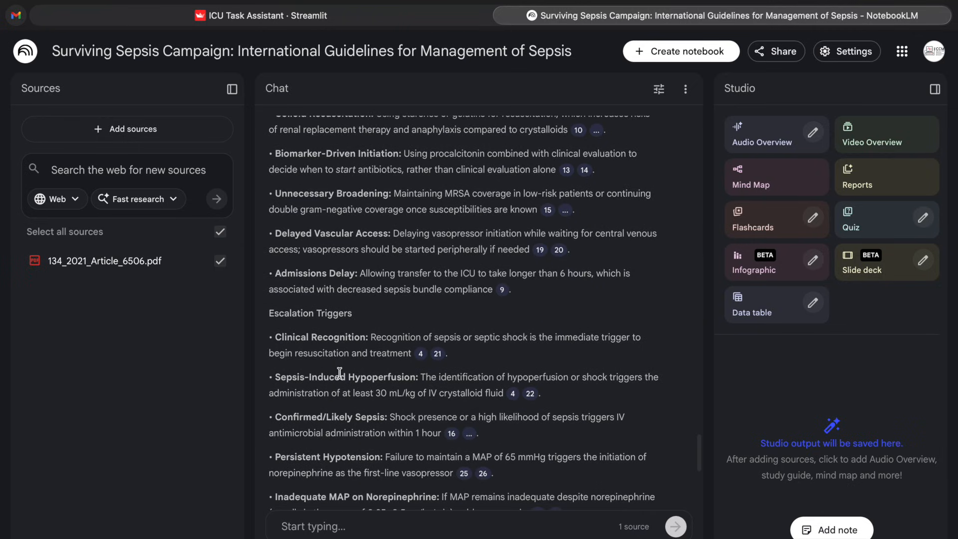
{"action": "scroll", "coordinate": [339, 373], "scroll_direction": "down", "scroll_amount": 1}
{"action": "scroll", "coordinate": [339, 373], "scroll_direction": "down", "scroll_amount": 1}
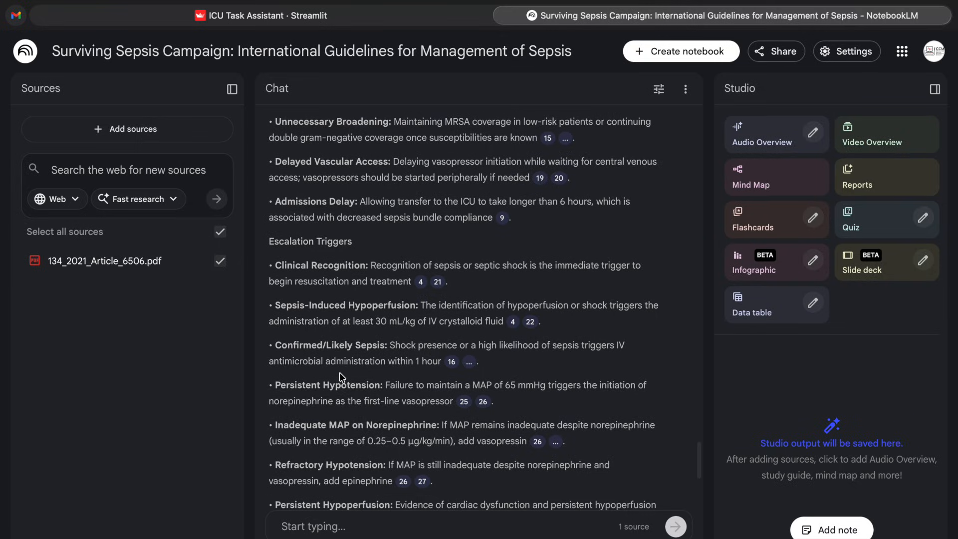
{"action": "scroll", "coordinate": [403, 384], "scroll_direction": "down", "scroll_amount": 5}
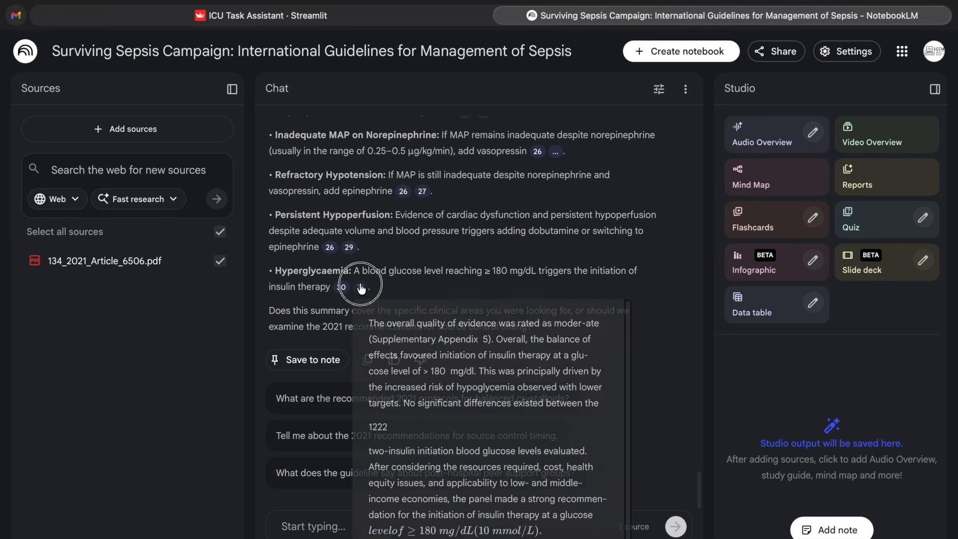
{"action": "left_click", "coordinate": [360, 287]}
{"action": "scroll", "coordinate": [361, 288], "scroll_direction": "up", "scroll_amount": 2}
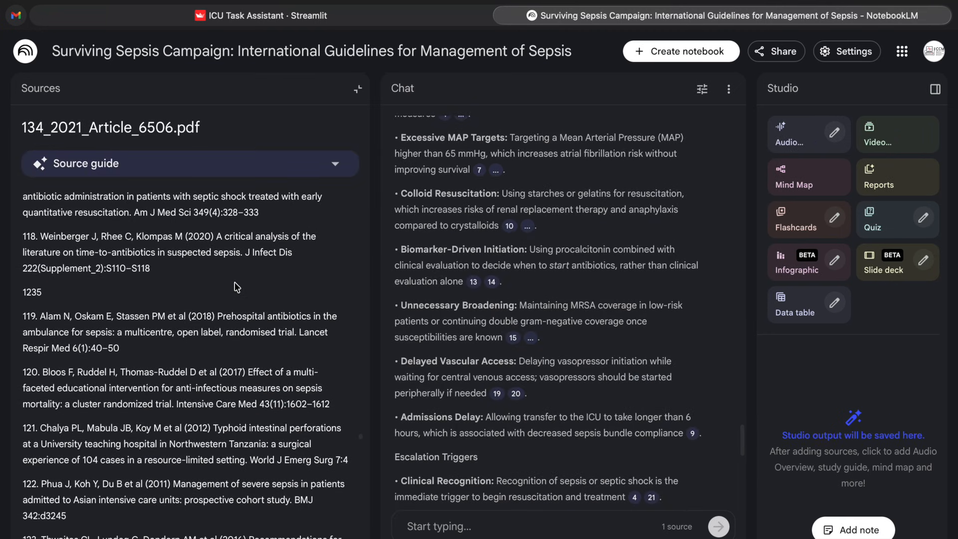
Open citation 19 for the Delayed Vascular Access trap and examine the highlighted monitoring and intravenous access recommendations in the source.
{"action": "left_click", "coordinate": [497, 395]}
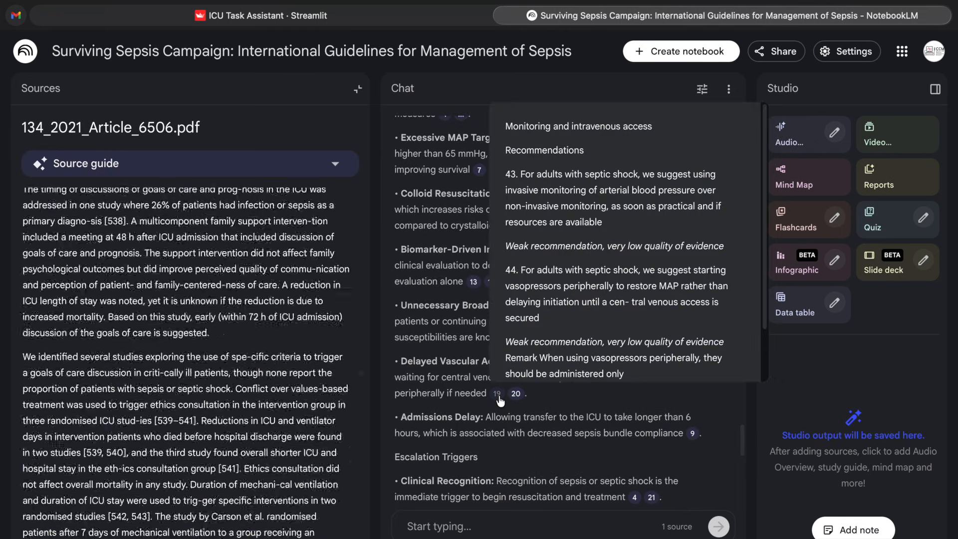
{"action": "scroll", "coordinate": [160, 438], "scroll_direction": "up", "scroll_amount": 3}
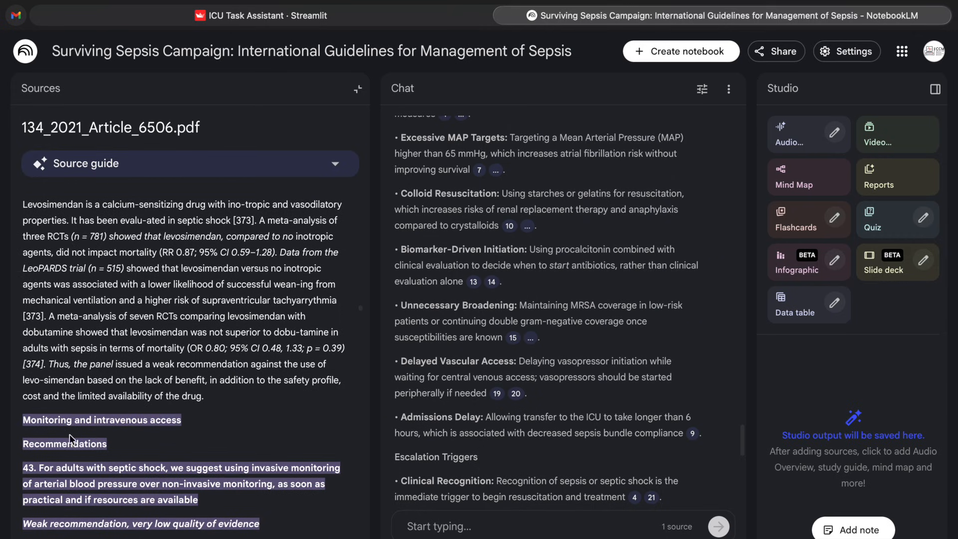
{"action": "scroll", "coordinate": [184, 473], "scroll_direction": "up", "scroll_amount": 2}
{"action": "scroll", "coordinate": [184, 473], "scroll_direction": "down", "scroll_amount": 3}
{"action": "scroll", "coordinate": [182, 468], "scroll_direction": "down", "scroll_amount": 1}
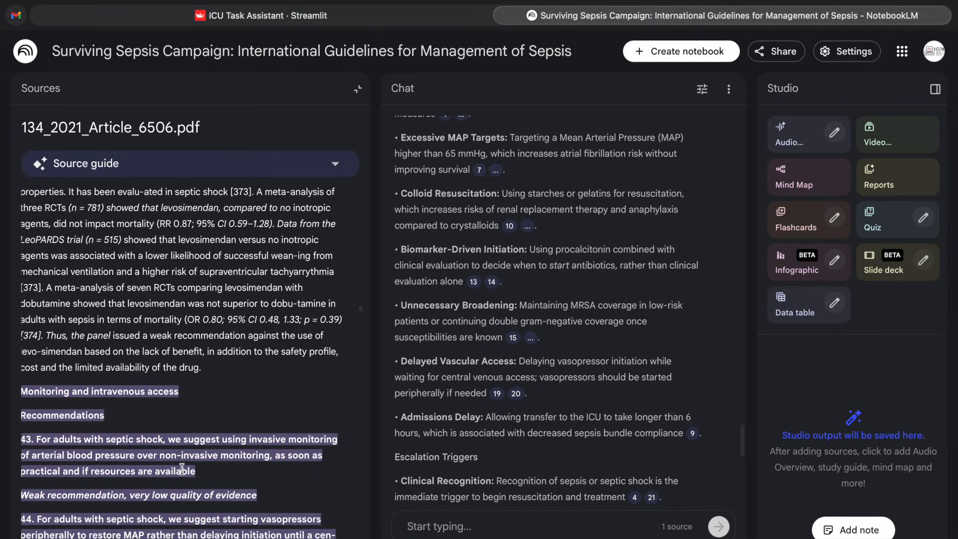
{"action": "scroll", "coordinate": [181, 468], "scroll_direction": "up", "scroll_amount": 2}
{"action": "scroll", "coordinate": [182, 468], "scroll_direction": "up", "scroll_amount": 1}
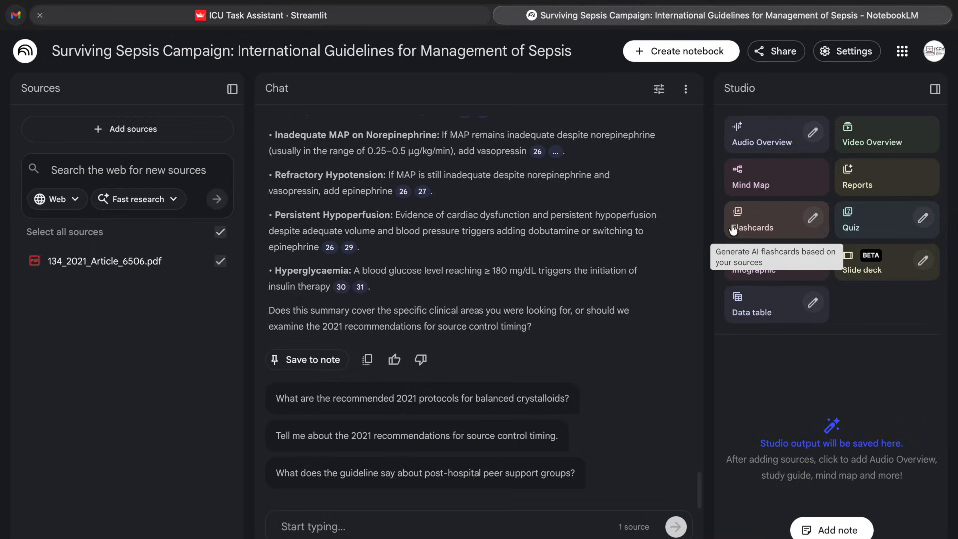
Generate a mind map from the source and expand its Screening and Early Treatment branch down through Performance Improvement.
{"action": "left_click", "coordinate": [745, 189]}
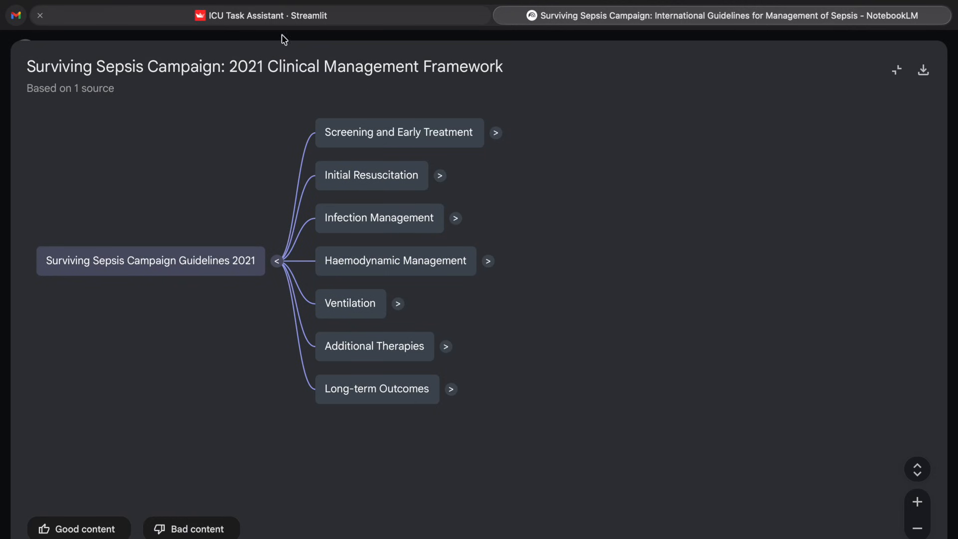
{"action": "left_click", "coordinate": [498, 134]}
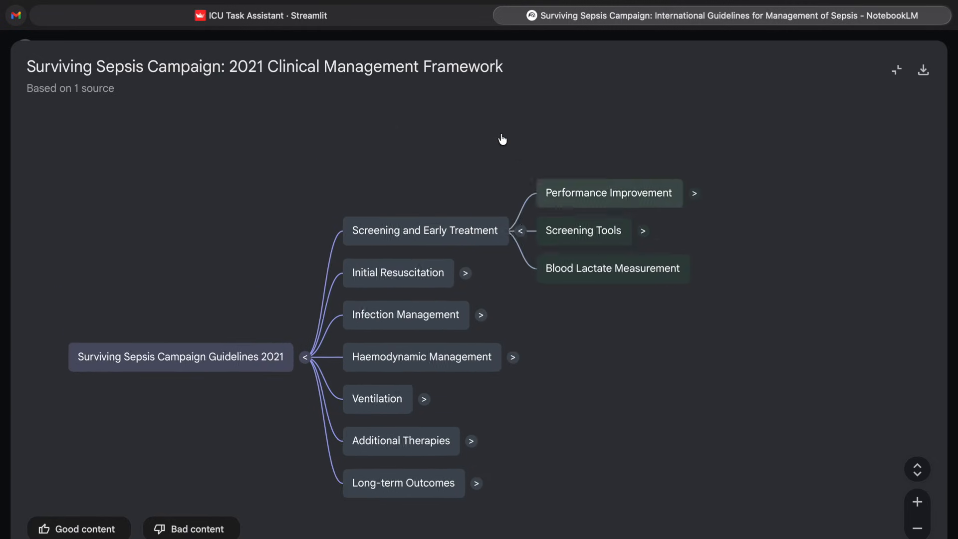
{"action": "left_click", "coordinate": [738, 257]}
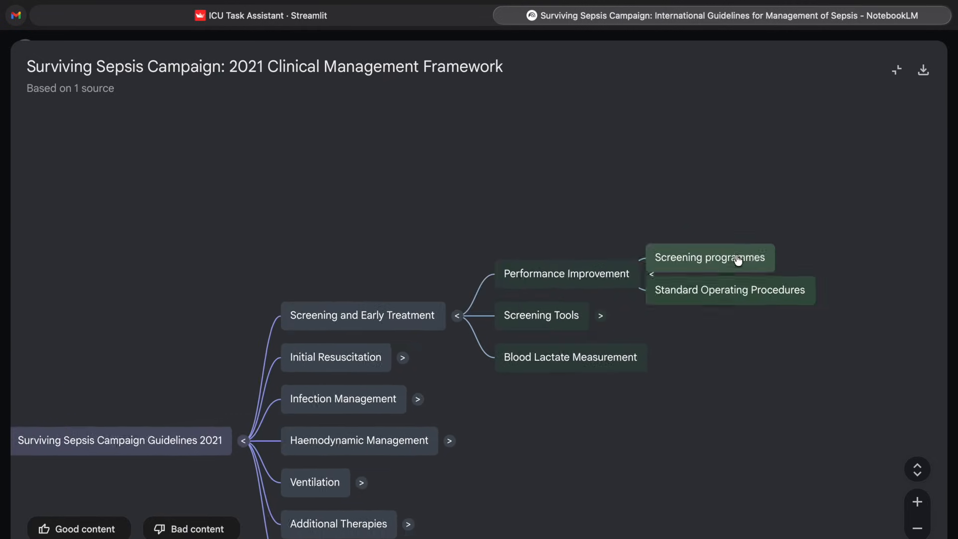